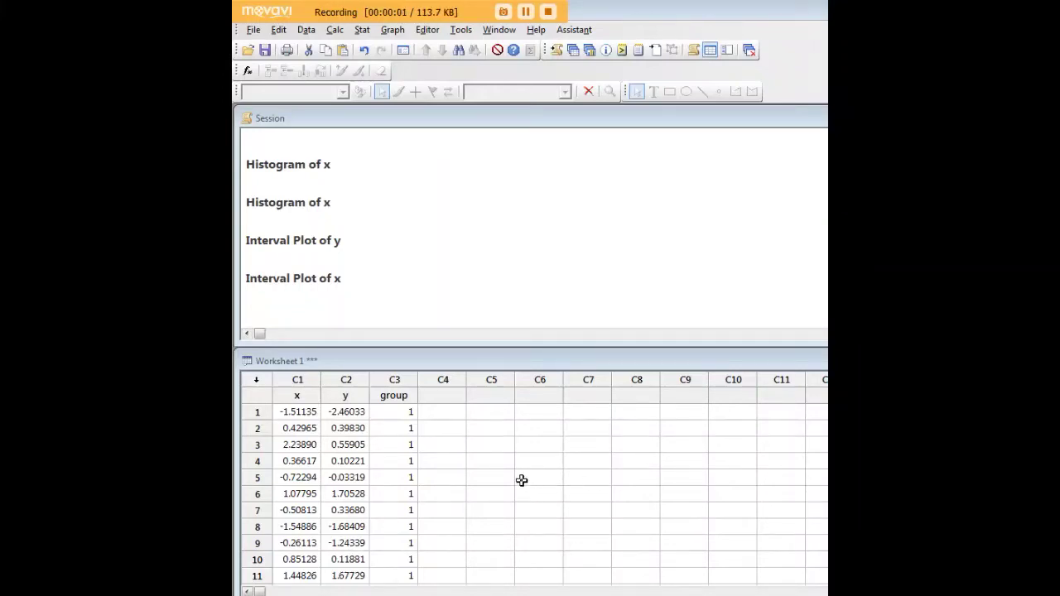
# Review the x and y data columns in the worksheet
pyautogui.click(470, 458)
pyautogui.click(299, 396)
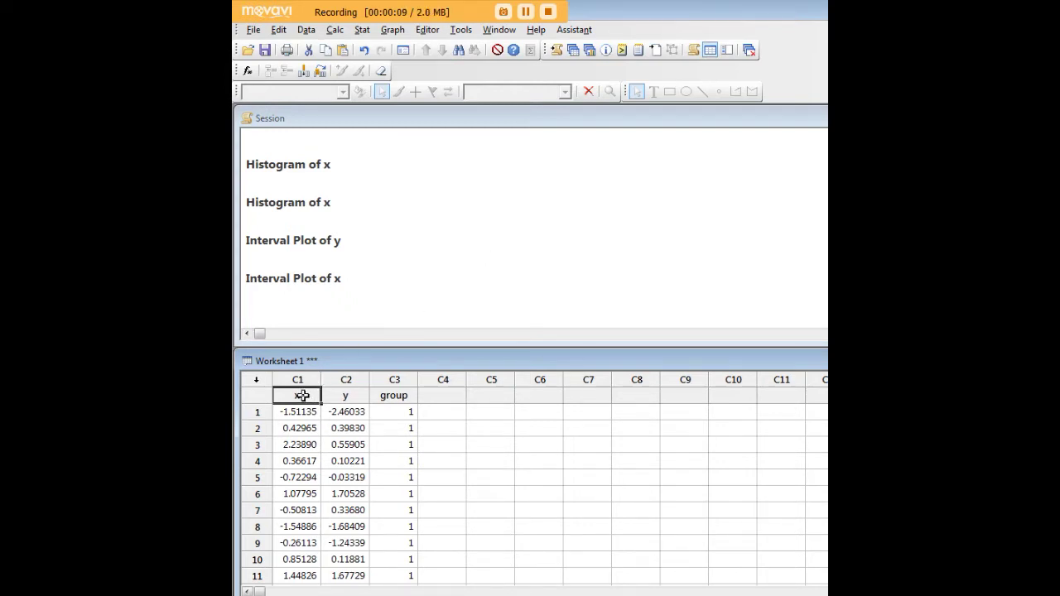
pyautogui.click(346, 396)
pyautogui.click(305, 397)
pyautogui.scroll(-4, 368, 419)
pyautogui.scroll(-5, 367, 419)
pyautogui.scroll(-9, 367, 423)
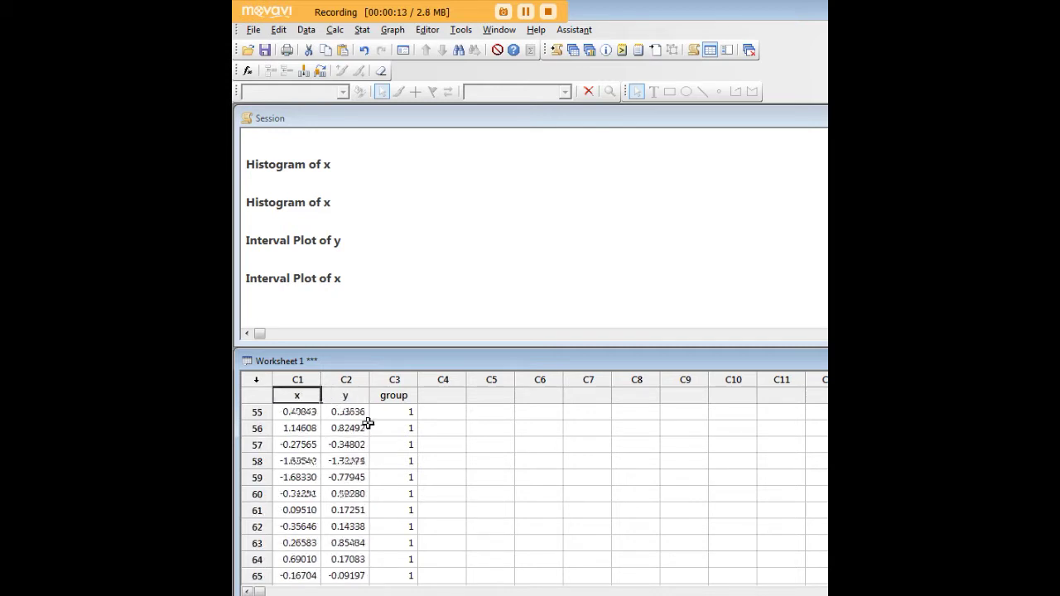
pyautogui.scroll(-8, 368, 423)
pyautogui.scroll(-10, 360, 421)
pyautogui.scroll(-6, 356, 421)
pyautogui.scroll(2, 356, 421)
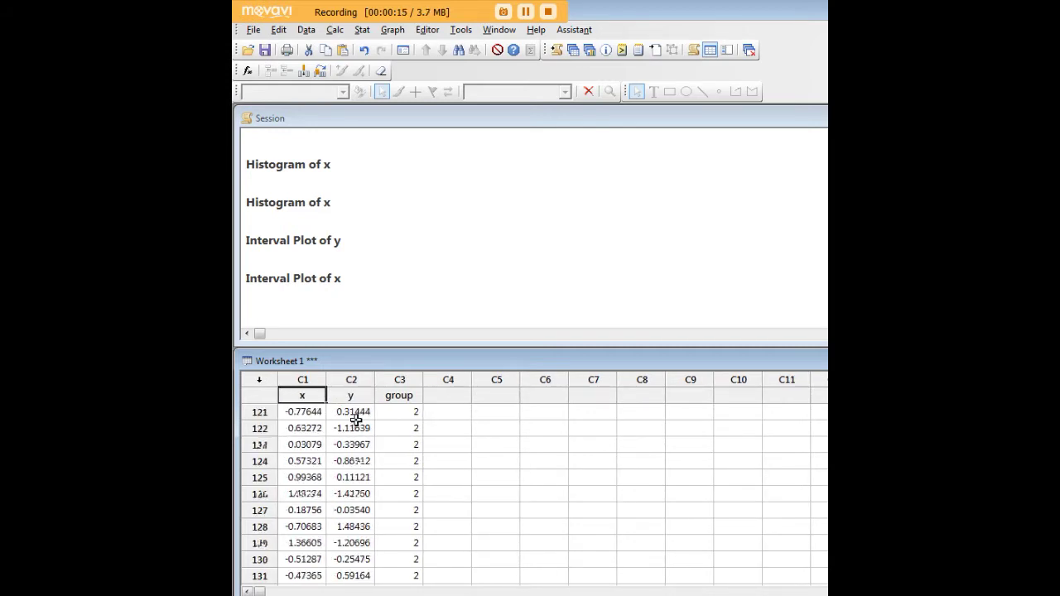
pyautogui.scroll(9, 356, 420)
pyautogui.scroll(16, 356, 421)
pyautogui.scroll(15, 356, 421)
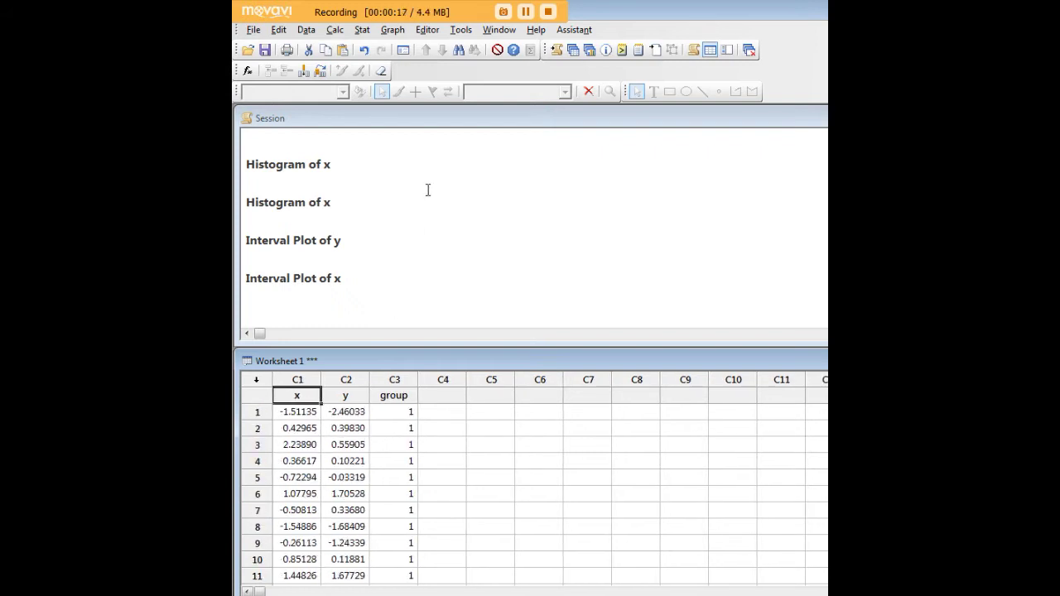
# Make a One Y Simple interval plot of x, centre it, then minimize it
pyautogui.click(391, 30)
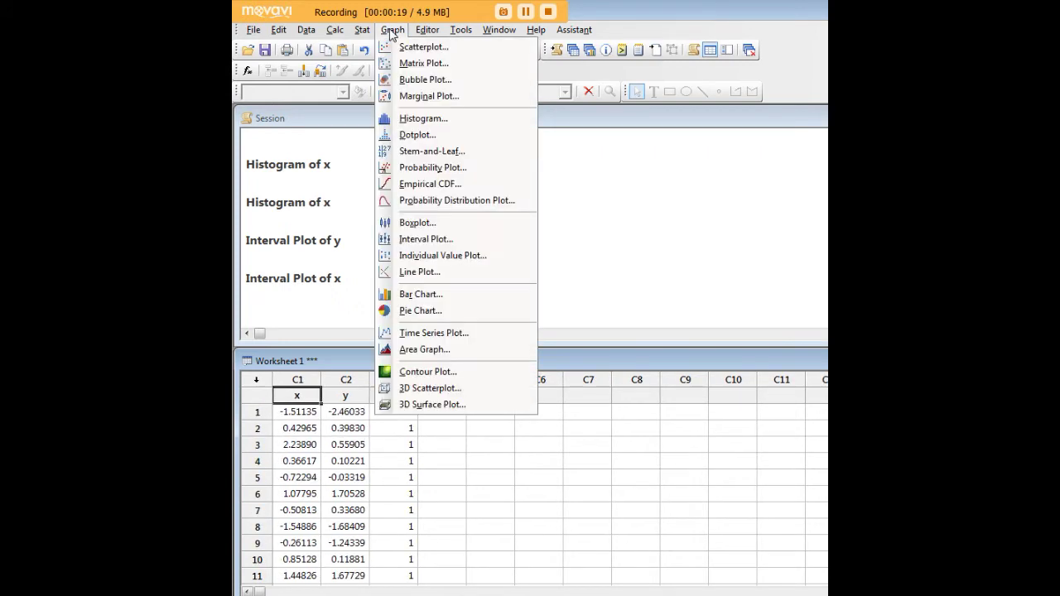
pyautogui.click(410, 239)
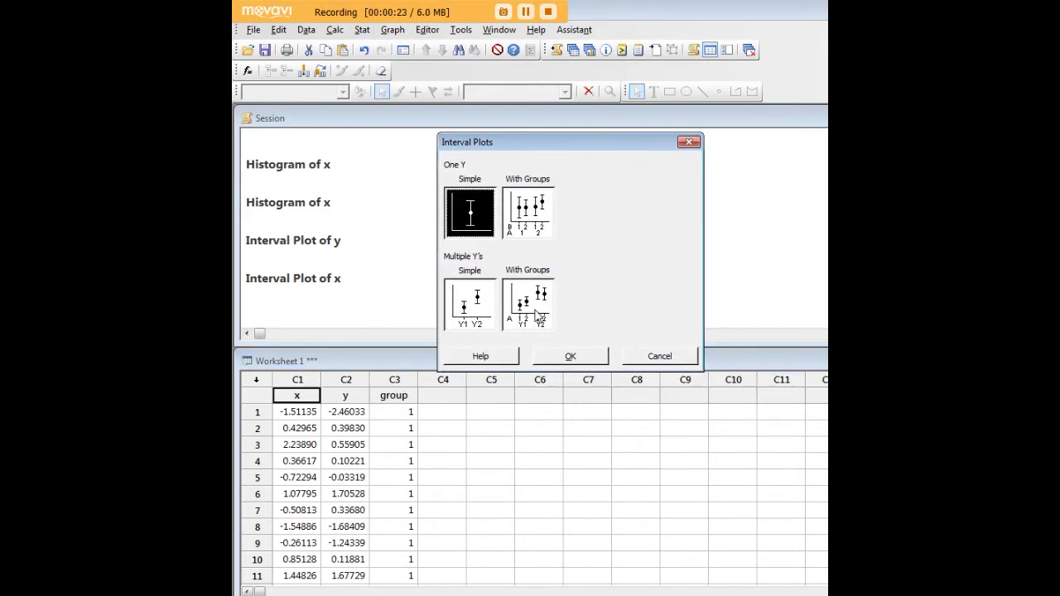
pyautogui.click(570, 356)
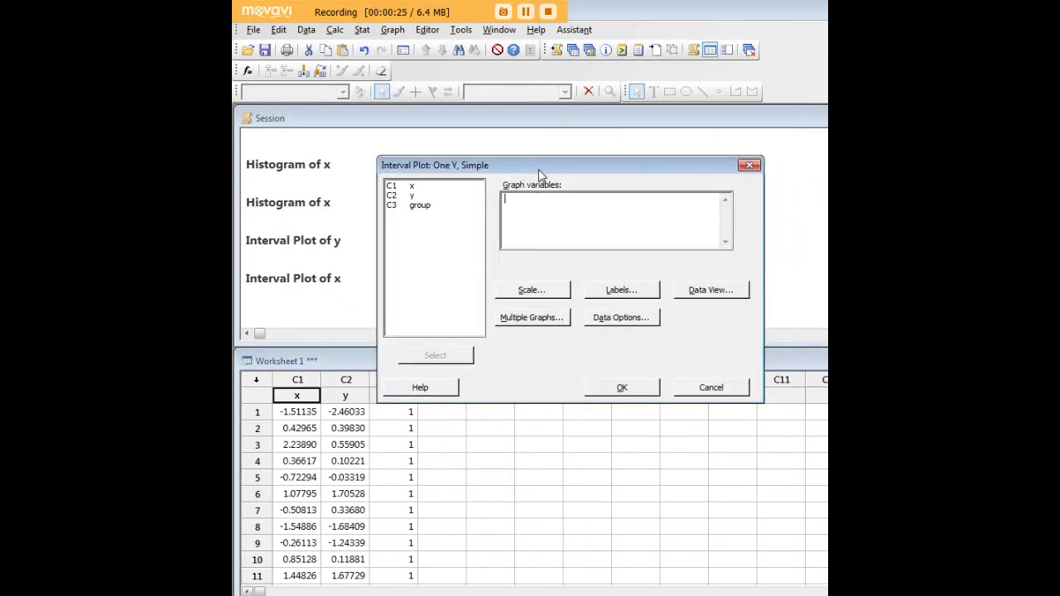
pyautogui.doubleClick(407, 186)
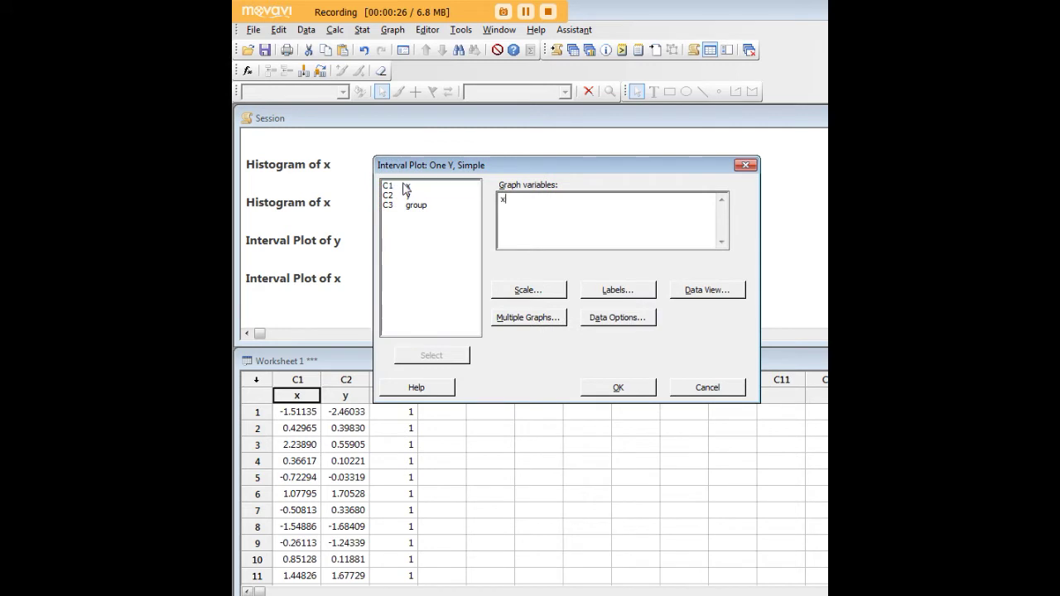
pyautogui.click(617, 390)
pyautogui.moveTo(744, 389)
pyautogui.mouseDown()
pyautogui.moveTo(584, 177)
pyautogui.moveTo(516, 116)
pyautogui.mouseUp()
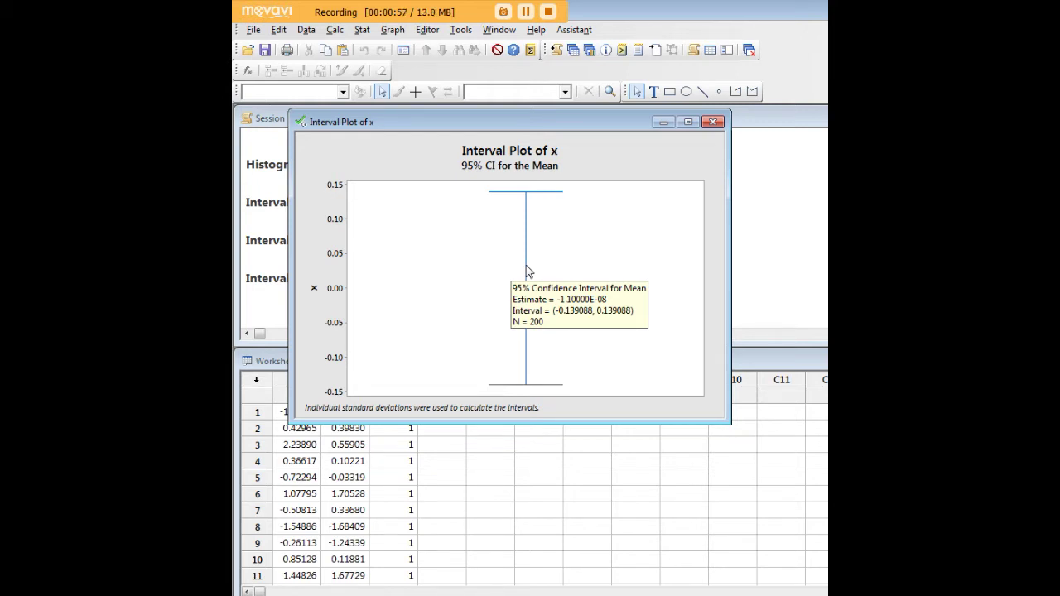
pyautogui.click(663, 122)
# Build a Multiple Y's Simple interval plot of x and y, centred on screen
pyautogui.click(394, 32)
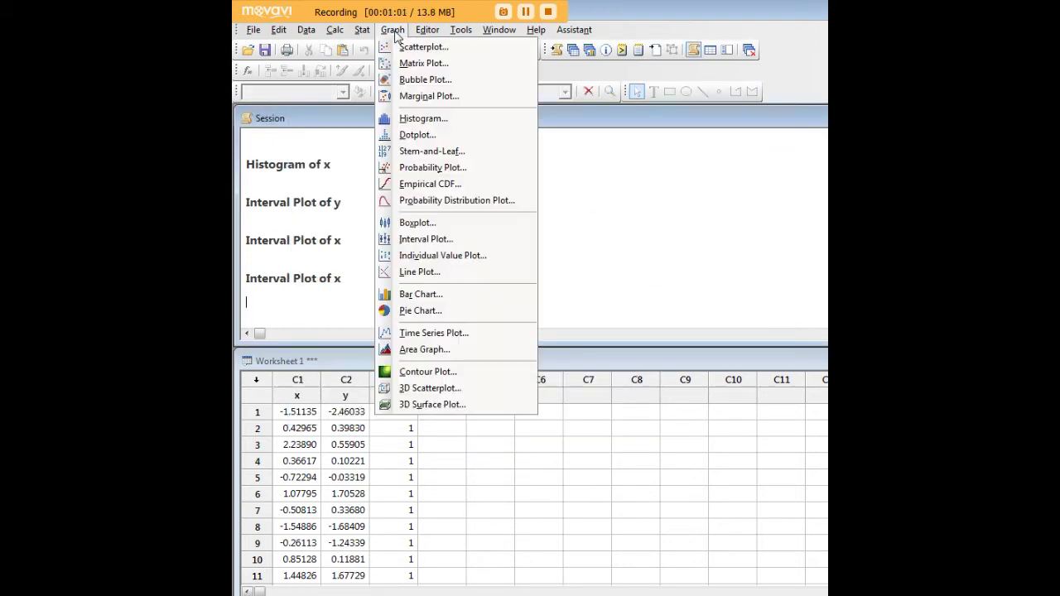
pyautogui.click(465, 239)
pyautogui.moveTo(780, 212); pyautogui.dragTo(481, 133)
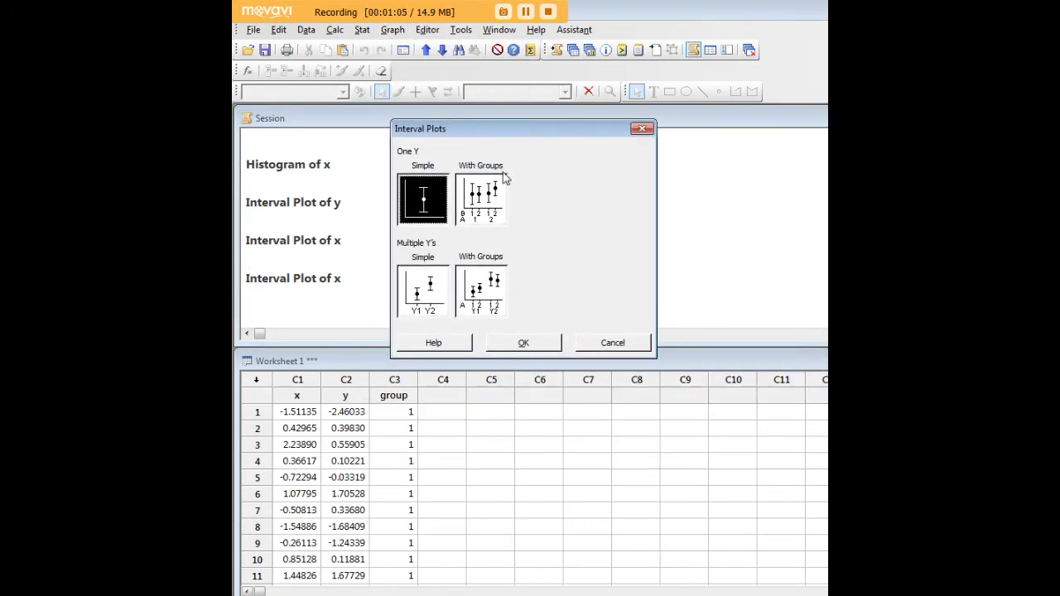
pyautogui.click(430, 284)
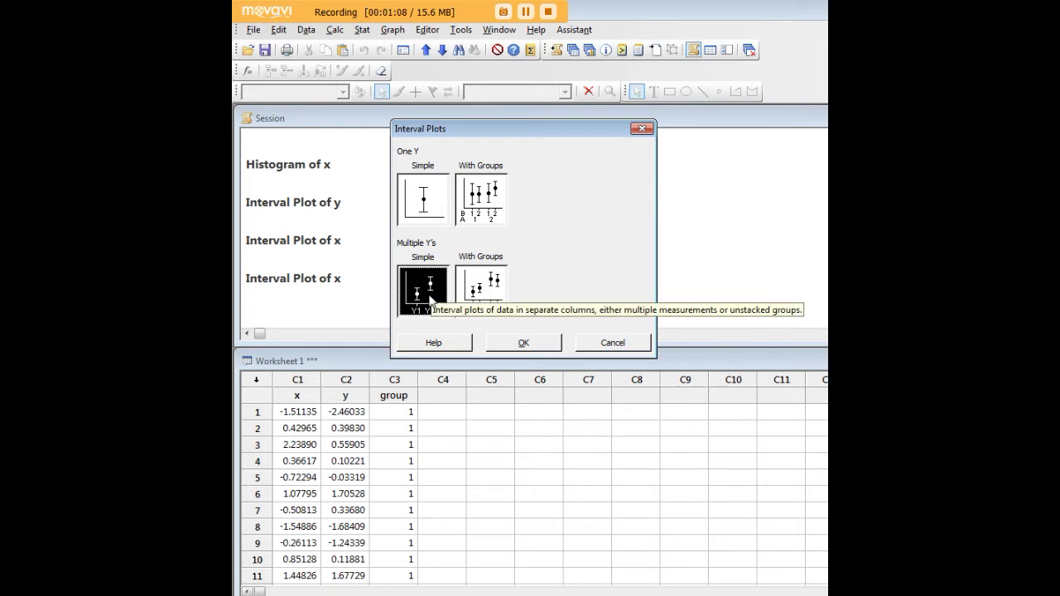
pyautogui.click(507, 340)
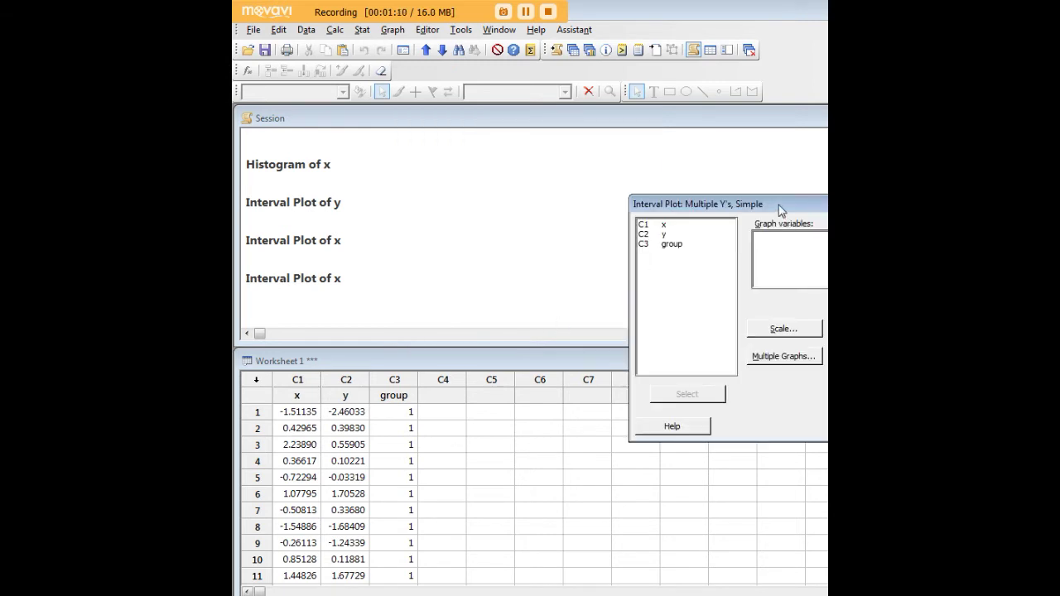
pyautogui.moveTo(778, 204); pyautogui.dragTo(467, 173)
pyautogui.doubleClick(352, 190)
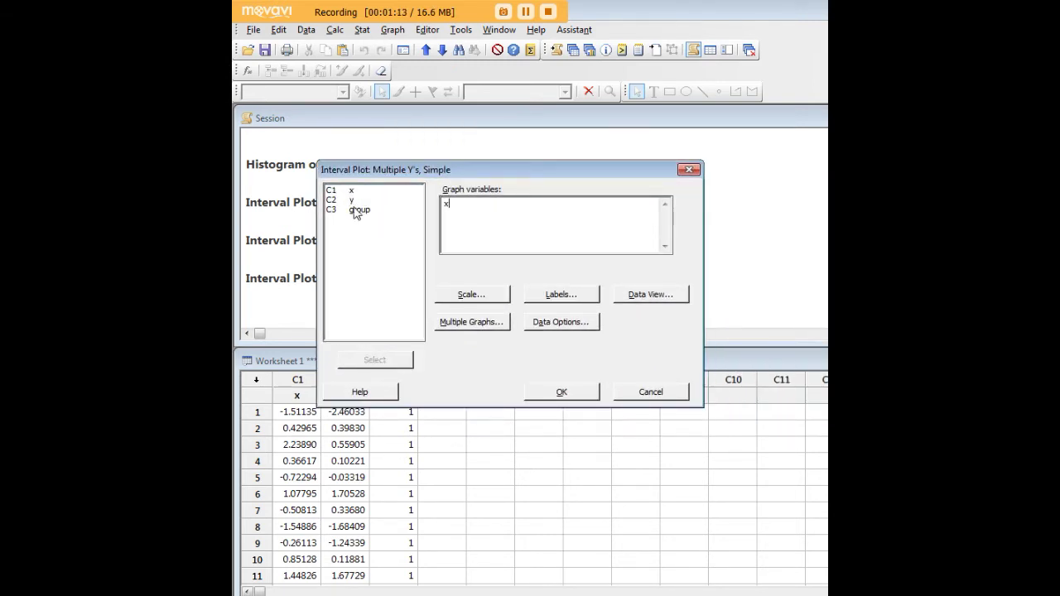
pyautogui.doubleClick(352, 200)
pyautogui.click(562, 392)
pyautogui.moveTo(777, 419); pyautogui.dragTo(516, 130)
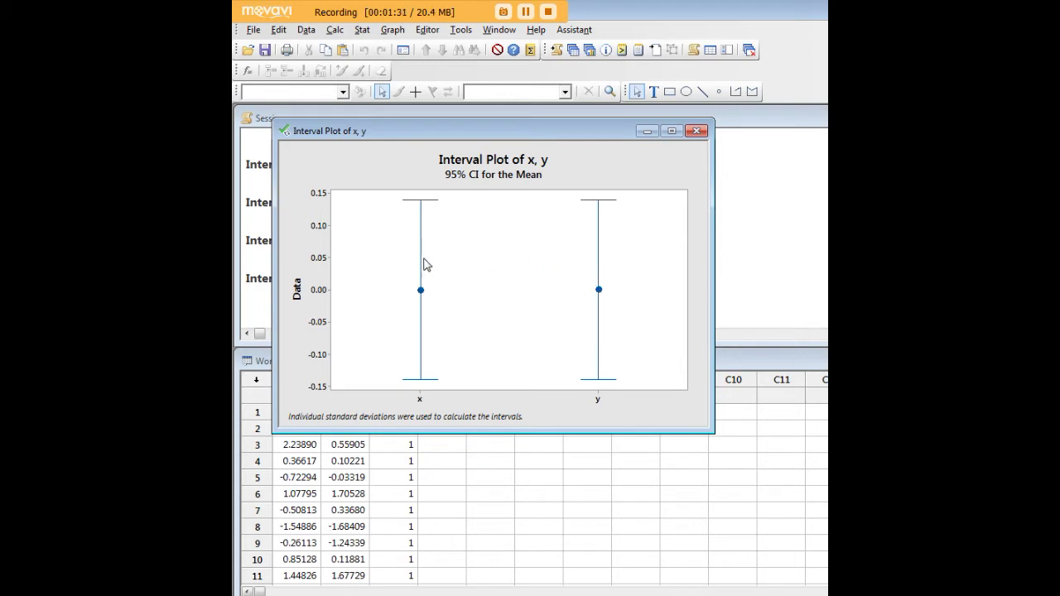
# Delete the side-by-side x, y graph and choose a Multiple Y's With Groups interval plot
pyautogui.click(696, 130)
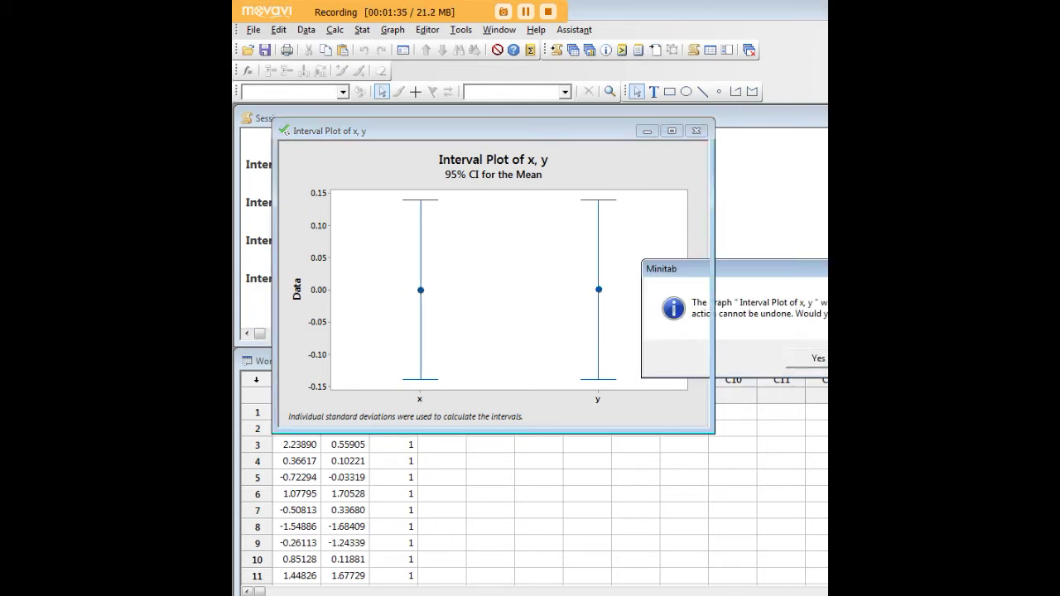
pyautogui.press('Return')
pyautogui.click(403, 36)
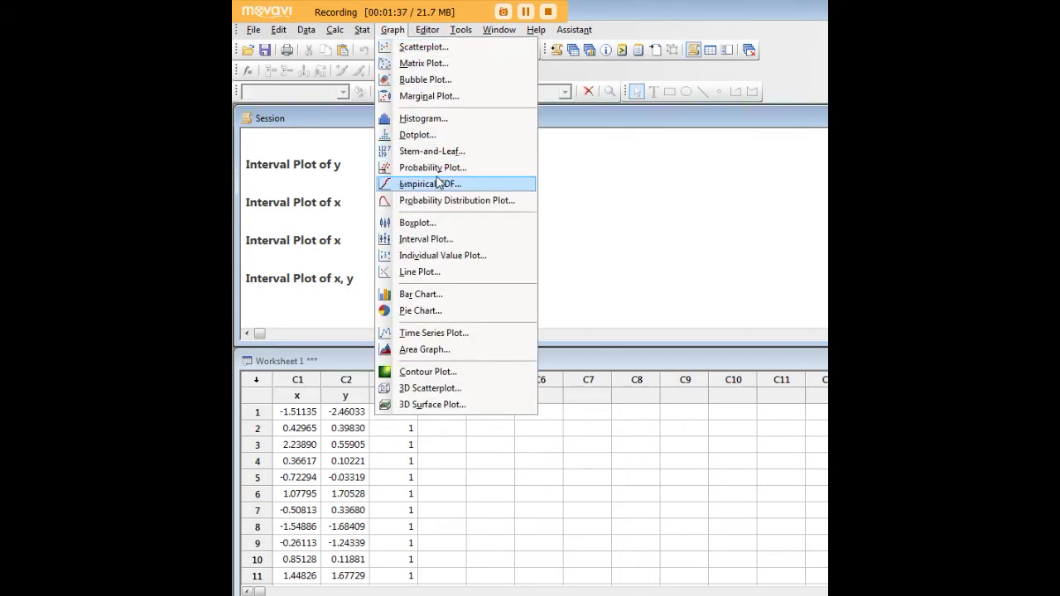
pyautogui.click(430, 238)
pyautogui.moveTo(768, 213); pyautogui.dragTo(379, 115)
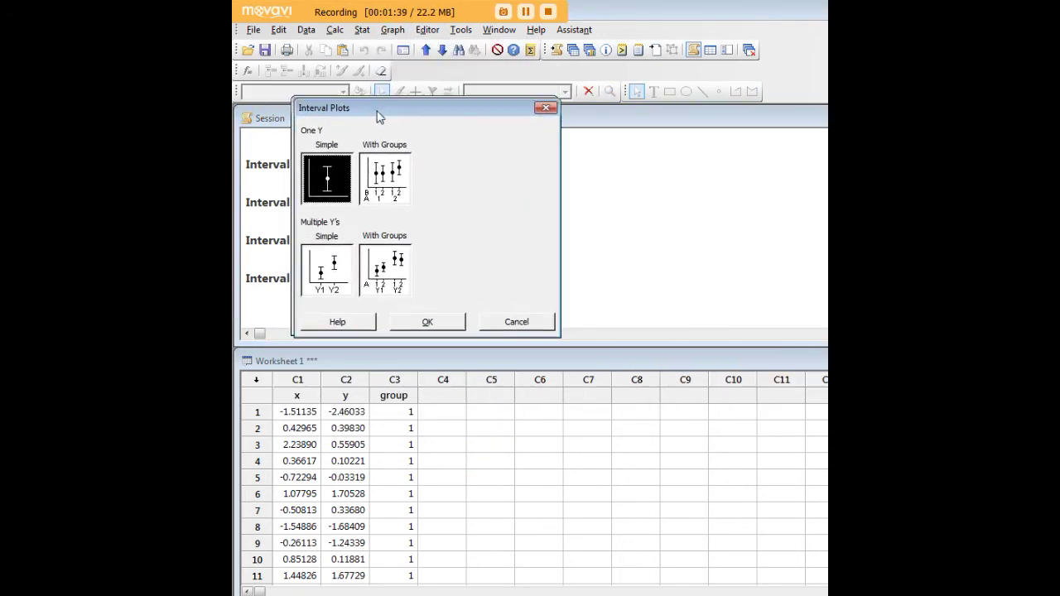
pyautogui.click(385, 261)
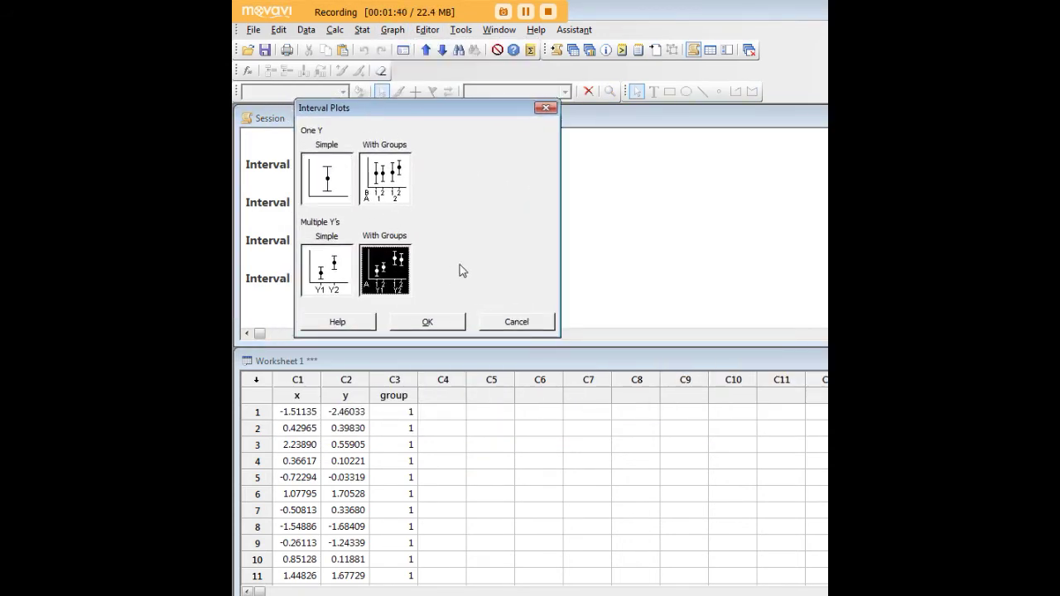
pyautogui.click(437, 323)
# Plot x and y with group as the grouping variable, moved to upper centre
pyautogui.moveTo(802, 190); pyautogui.dragTo(492, 160)
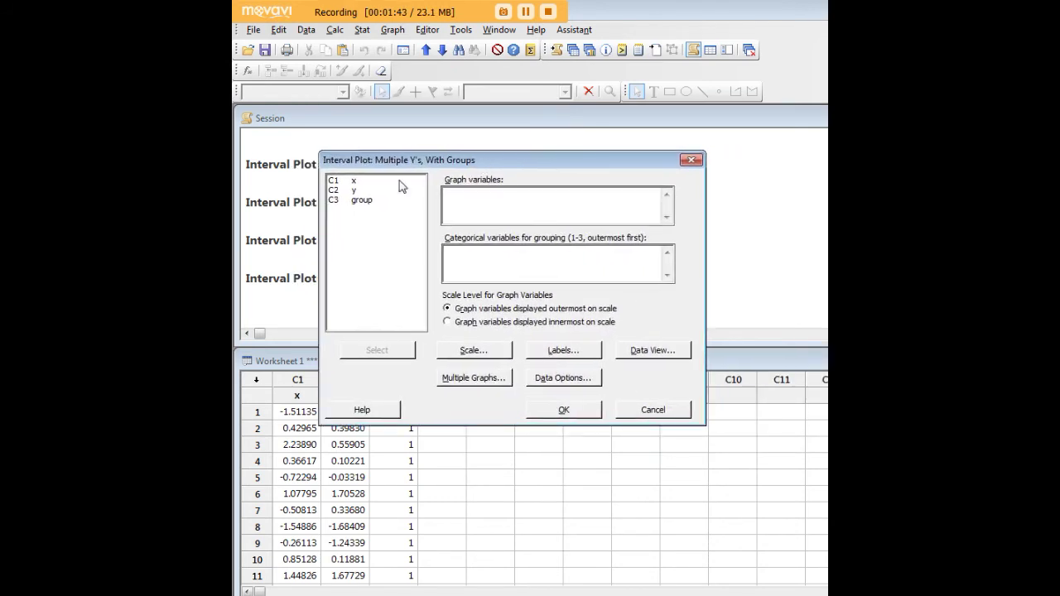
pyautogui.doubleClick(356, 181)
pyautogui.click(487, 260)
pyautogui.doubleClick(365, 202)
pyautogui.click(563, 412)
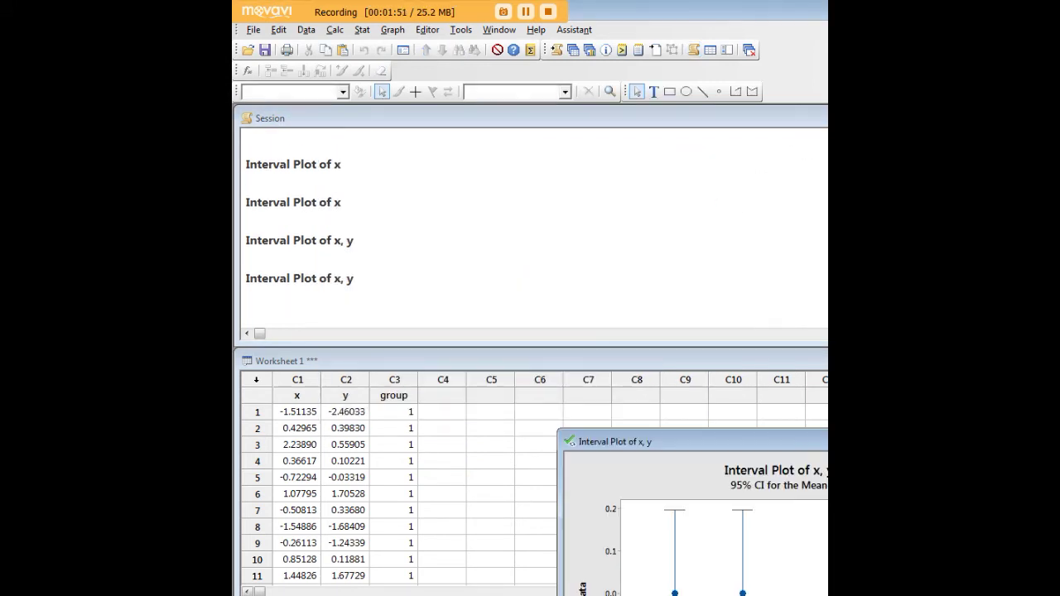
pyautogui.moveTo(722, 412); pyautogui.dragTo(467, 106)
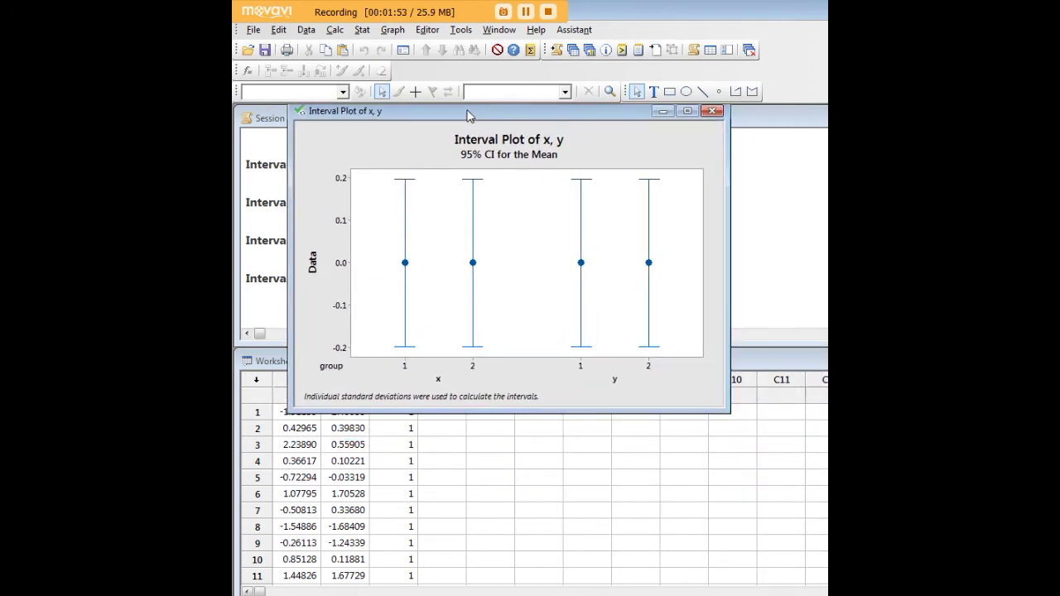